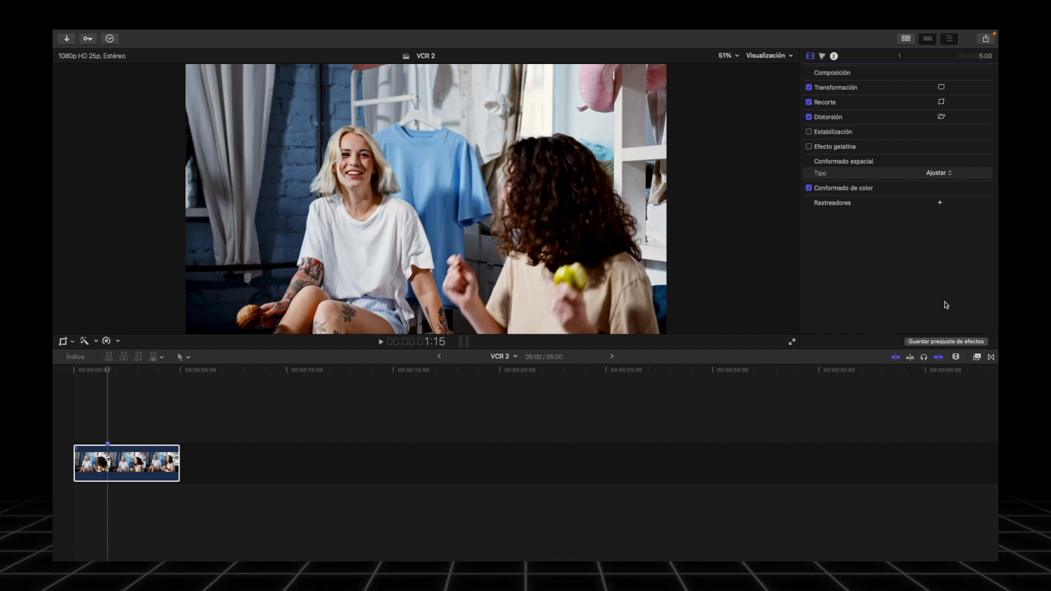
# Apply the VCR 2 effect from the FutureFx Vrc category to the timeline clip
pyautogui.click(977, 357)
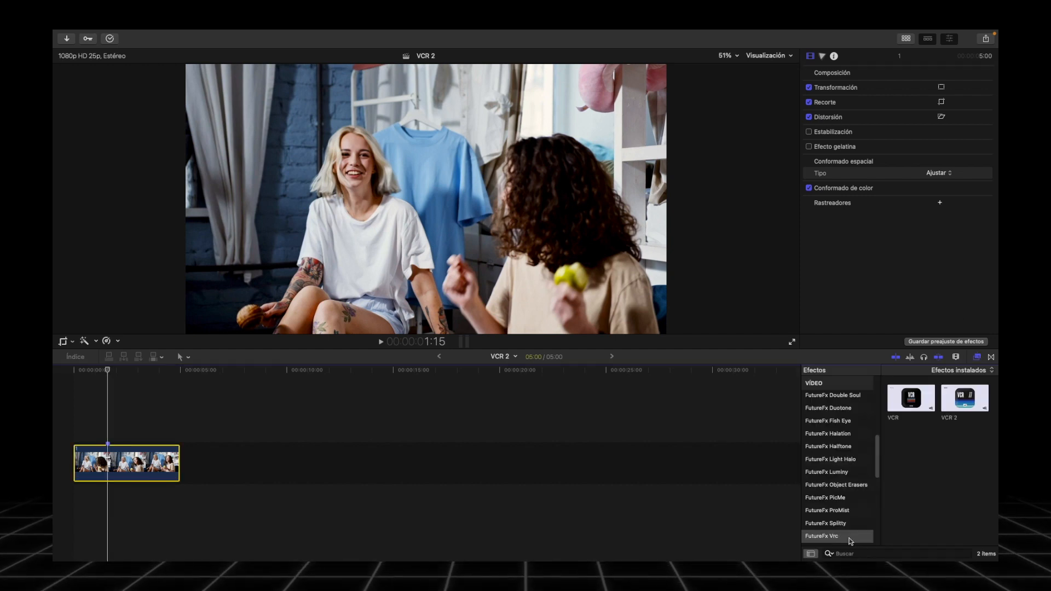
pyautogui.moveTo(964, 398); pyautogui.dragTo(133, 461)
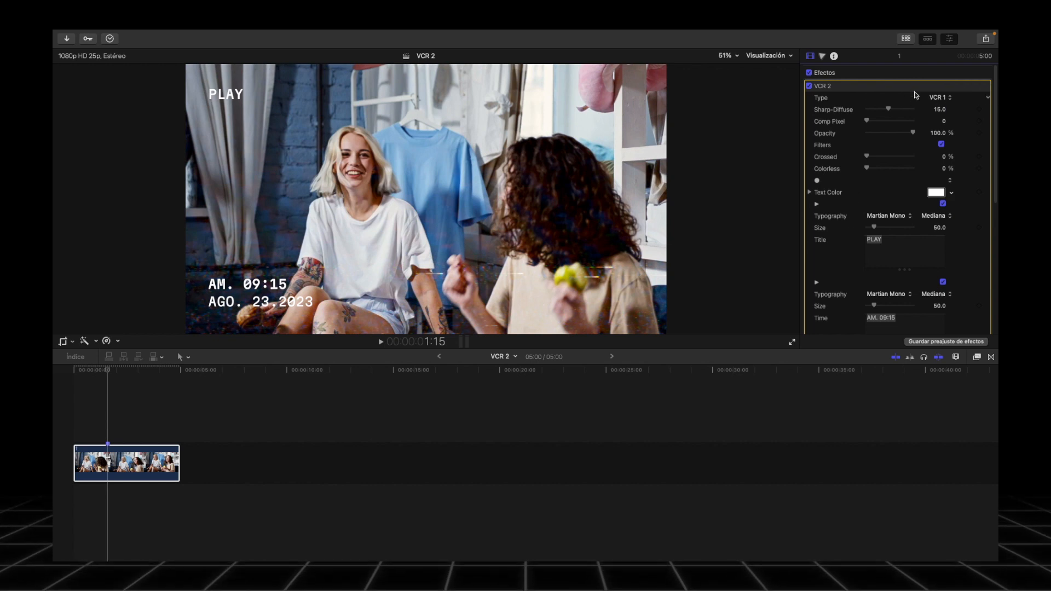
# Try the VCR 4 and VCR 5 options for the effect's Type and return it to VCR 1
pyautogui.press('Tab')
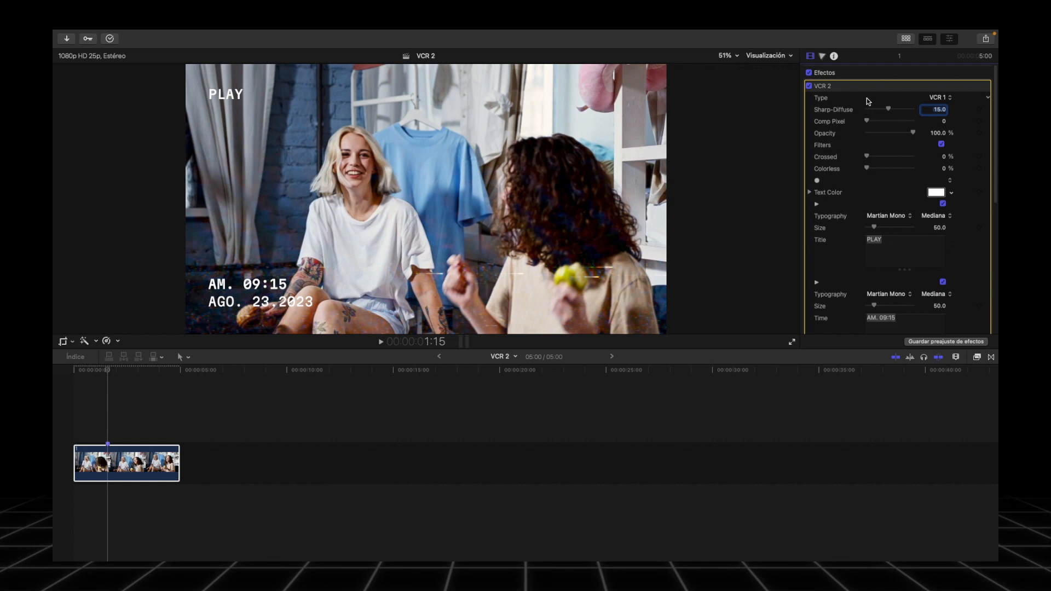
pyautogui.click(849, 98)
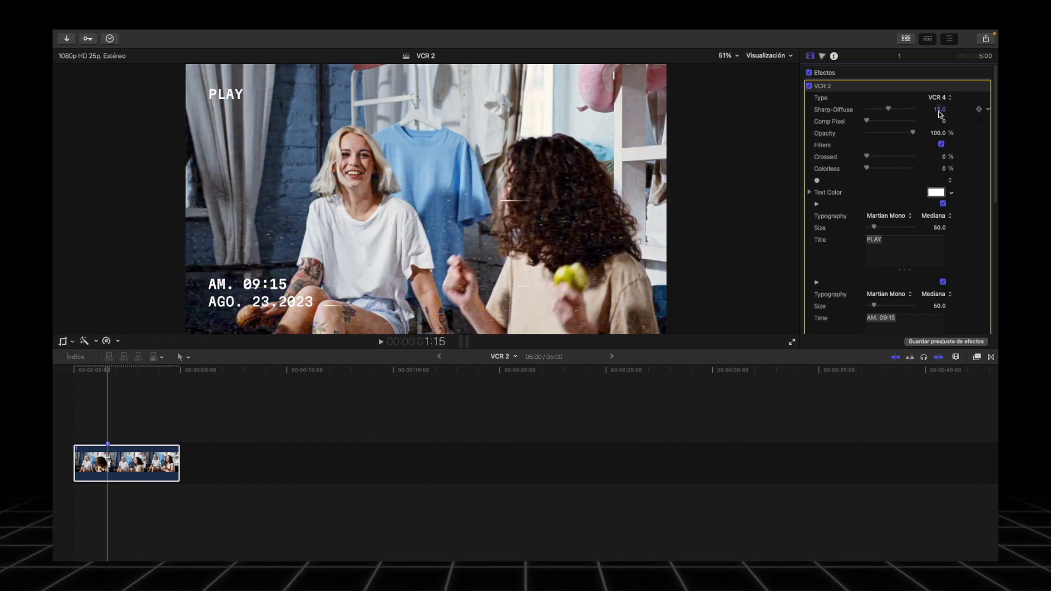
pyautogui.click(938, 97)
pyautogui.click(939, 110)
pyautogui.click(940, 98)
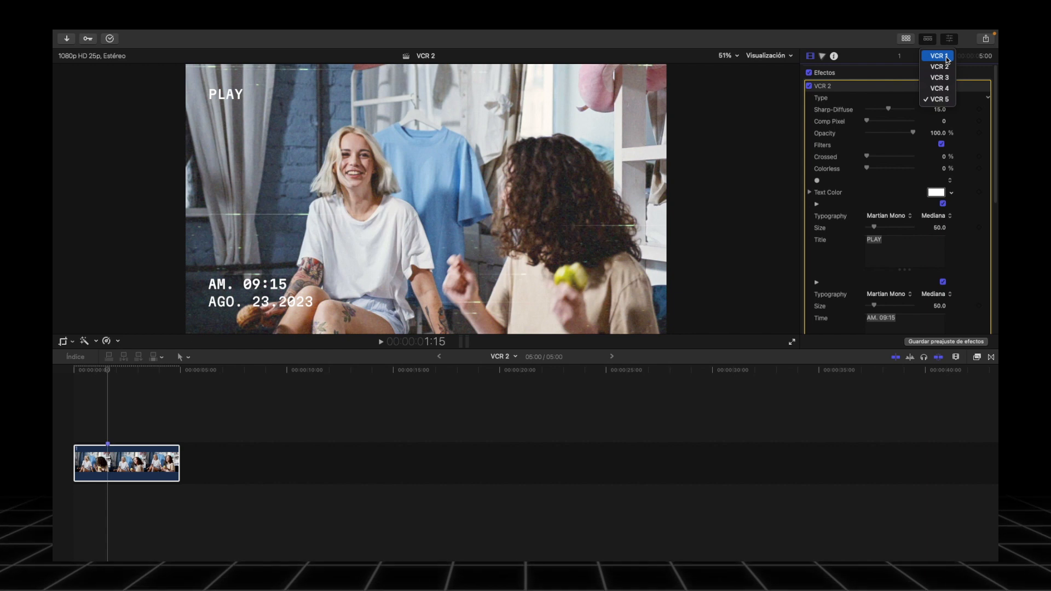
pyautogui.click(937, 56)
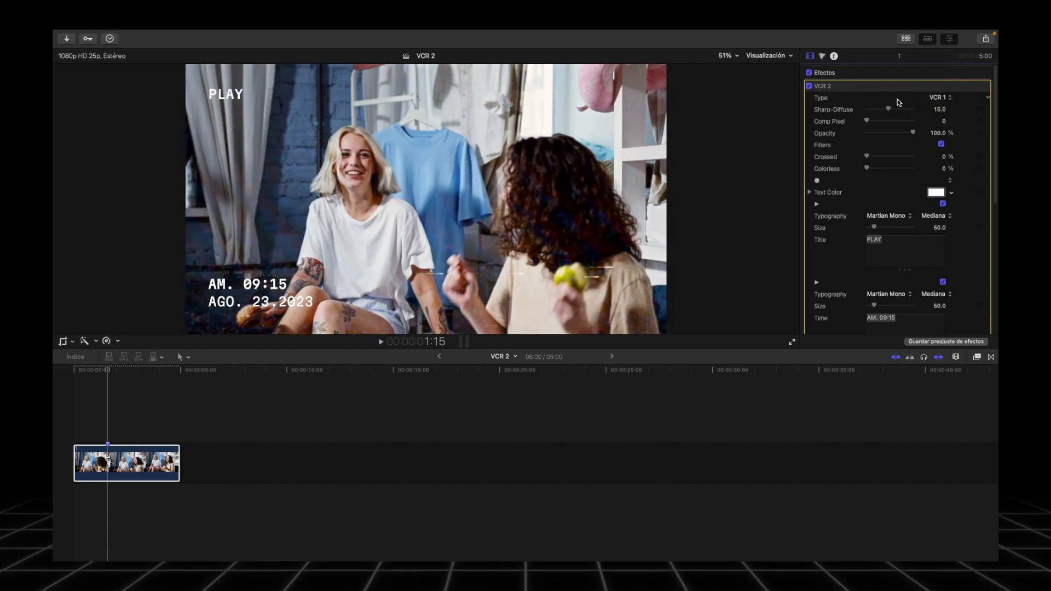
# Compare the clip with the VCR 2 effect off and on, and play it back to preview the look
pyautogui.click(809, 86)
pyautogui.click(809, 86)
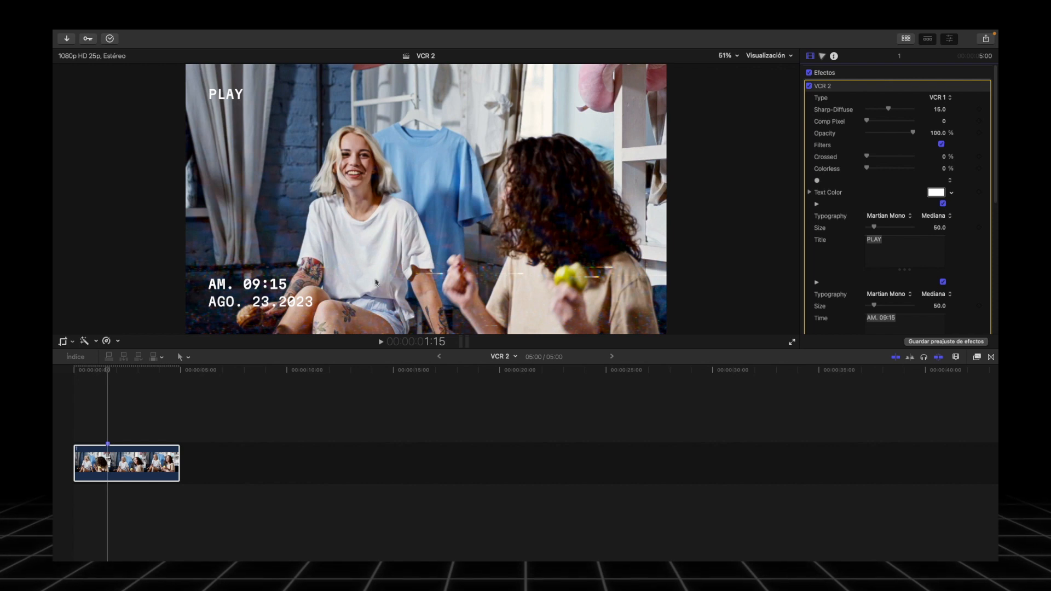
pyautogui.click(57, 416)
pyautogui.press('space')
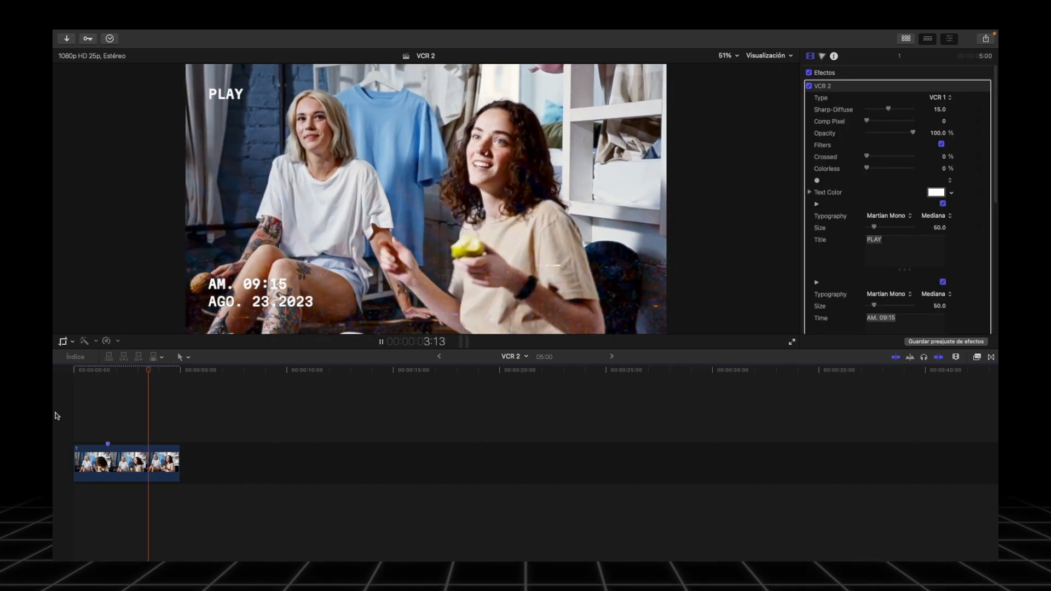
pyautogui.press('space')
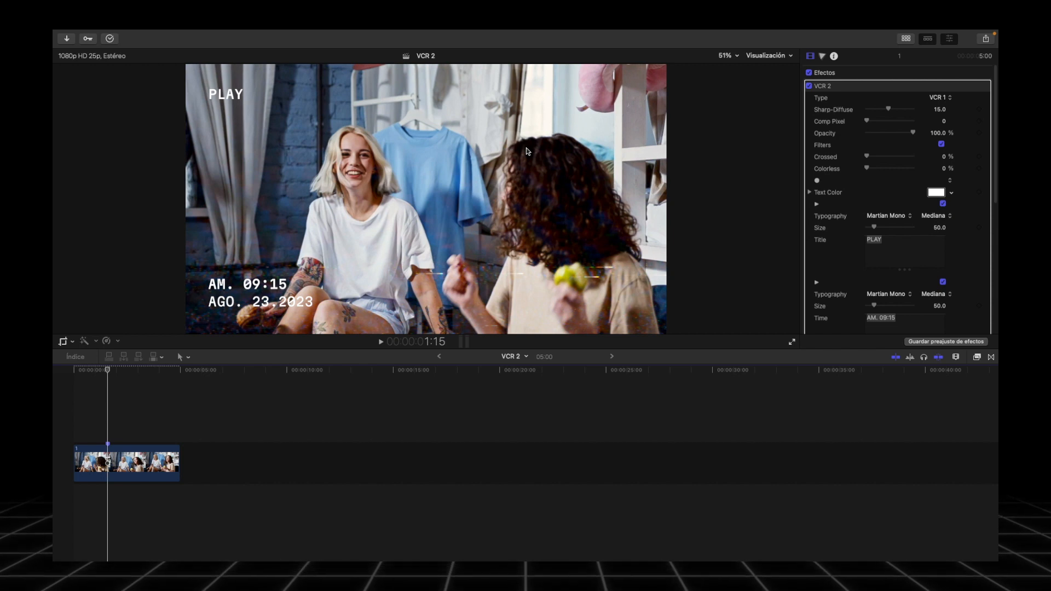
# Try the VCR 2 effect's Sharp-Diffuse at 0, set it to 32, and compare the clip with the effect off and on
pyautogui.moveTo(889, 112); pyautogui.dragTo(870, 113)
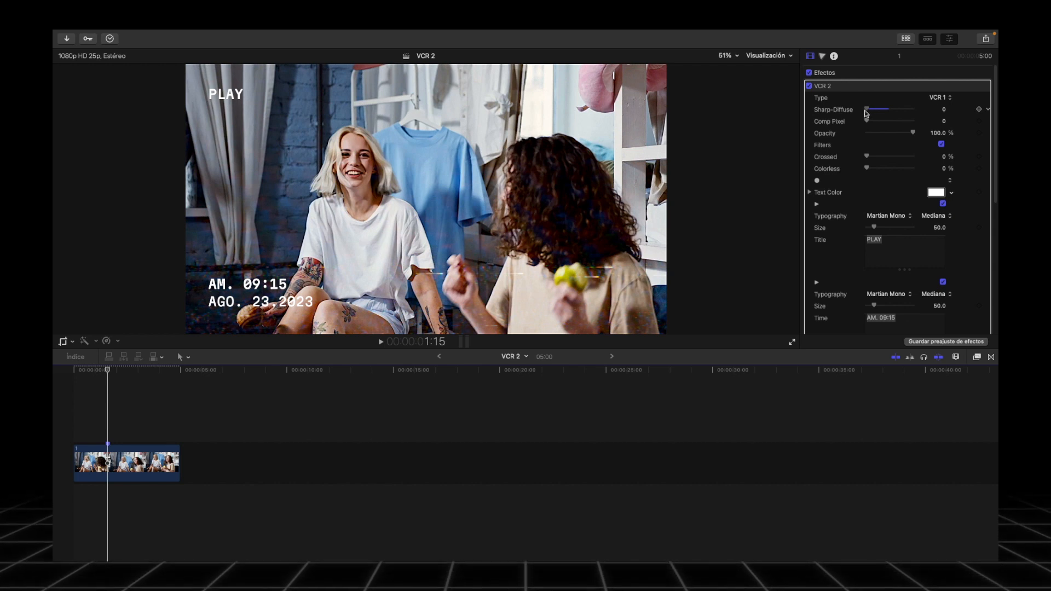
pyautogui.moveTo(866, 113); pyautogui.dragTo(908, 113)
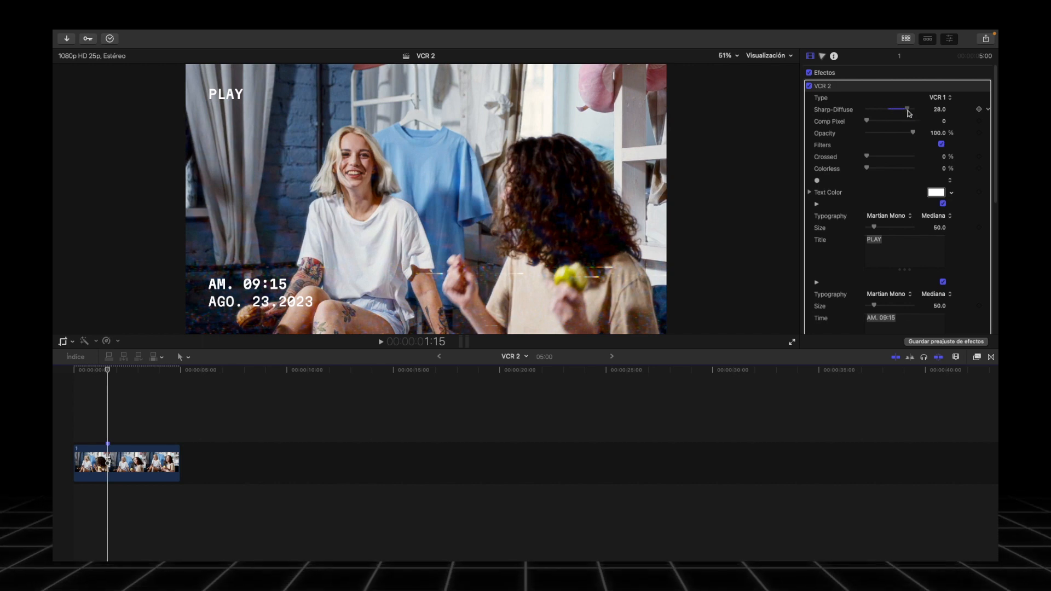
pyautogui.click(809, 86)
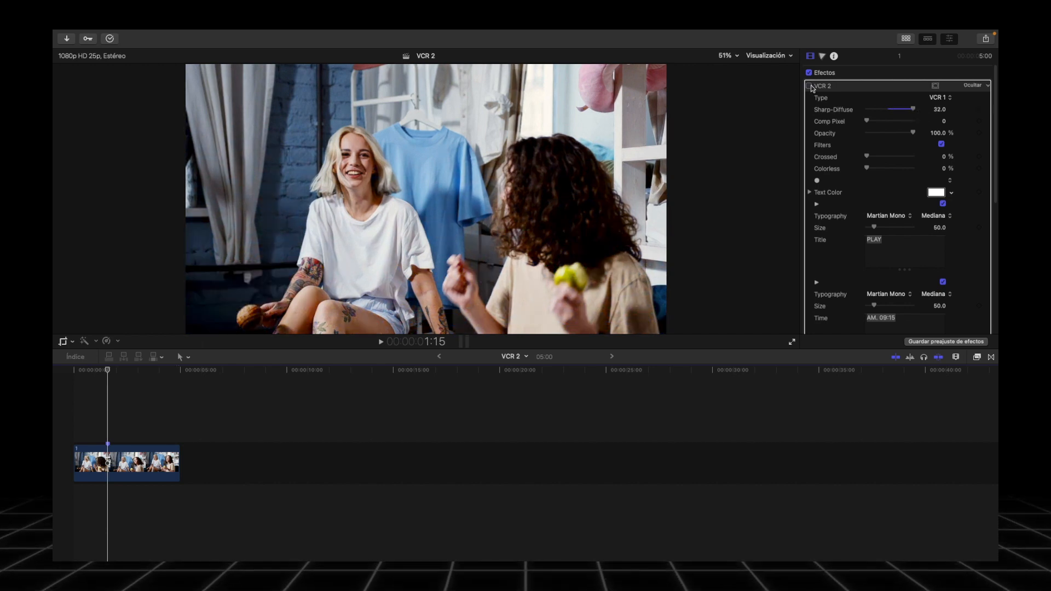
pyautogui.click(809, 86)
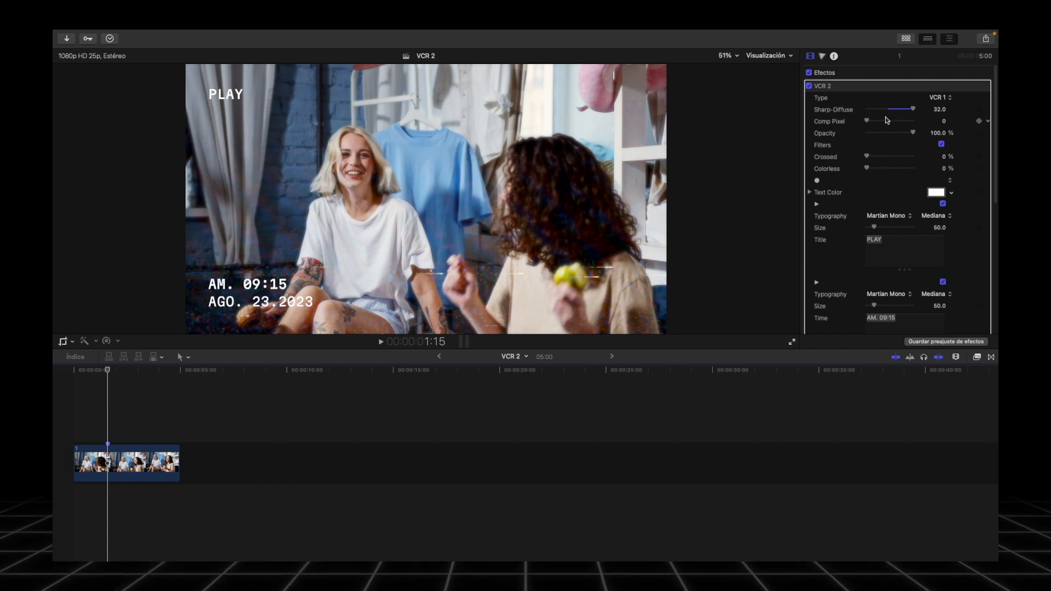
# Set the VCR 2 effect's Comp Pixel to 0.5 and compare the clip with the effect off and on
pyautogui.moveTo(870, 121); pyautogui.dragTo(892, 122)
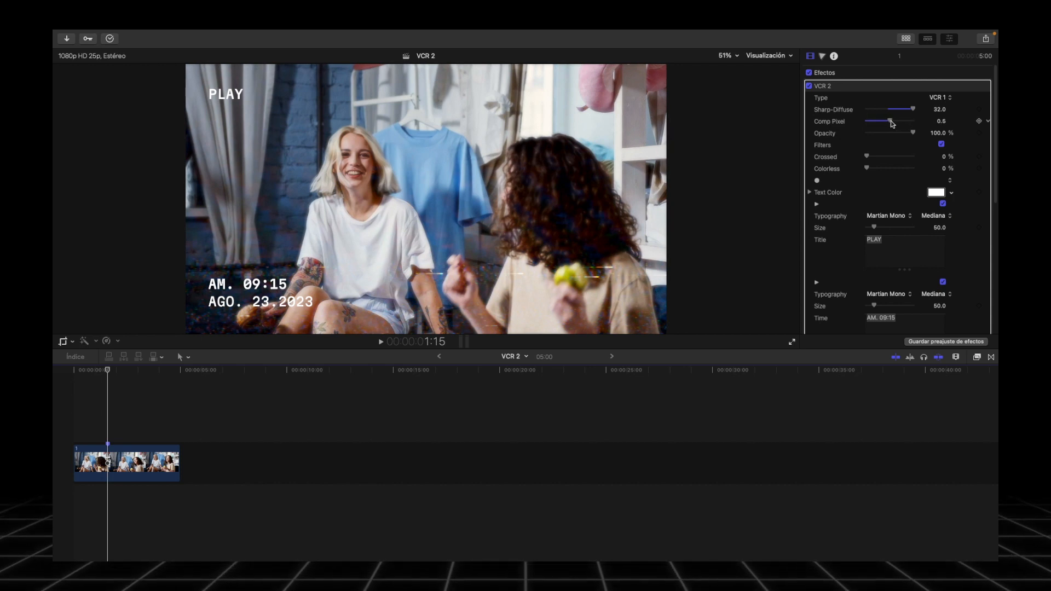
pyautogui.click(809, 86)
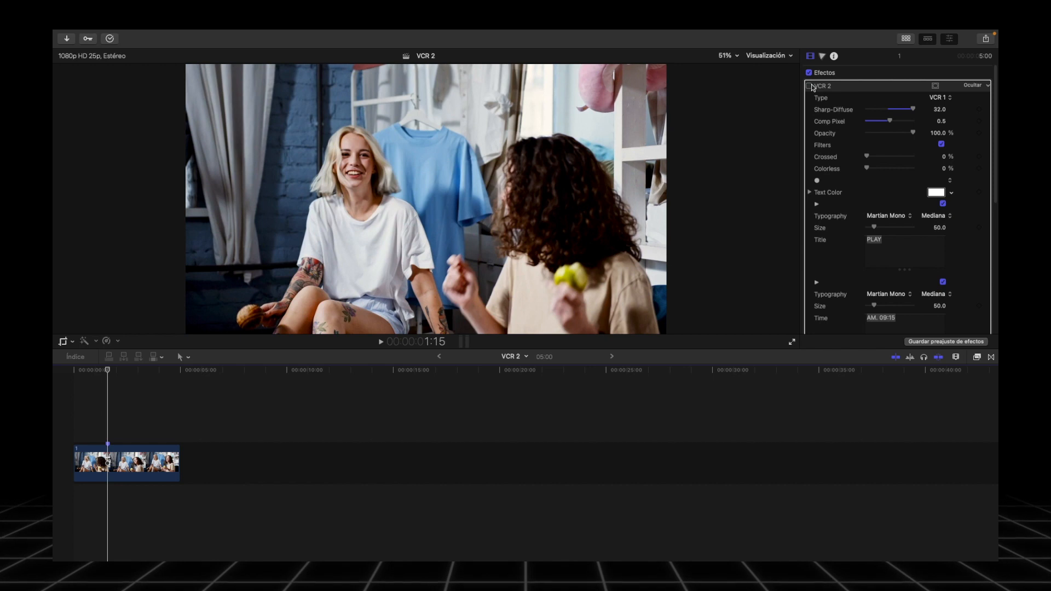
pyautogui.click(809, 86)
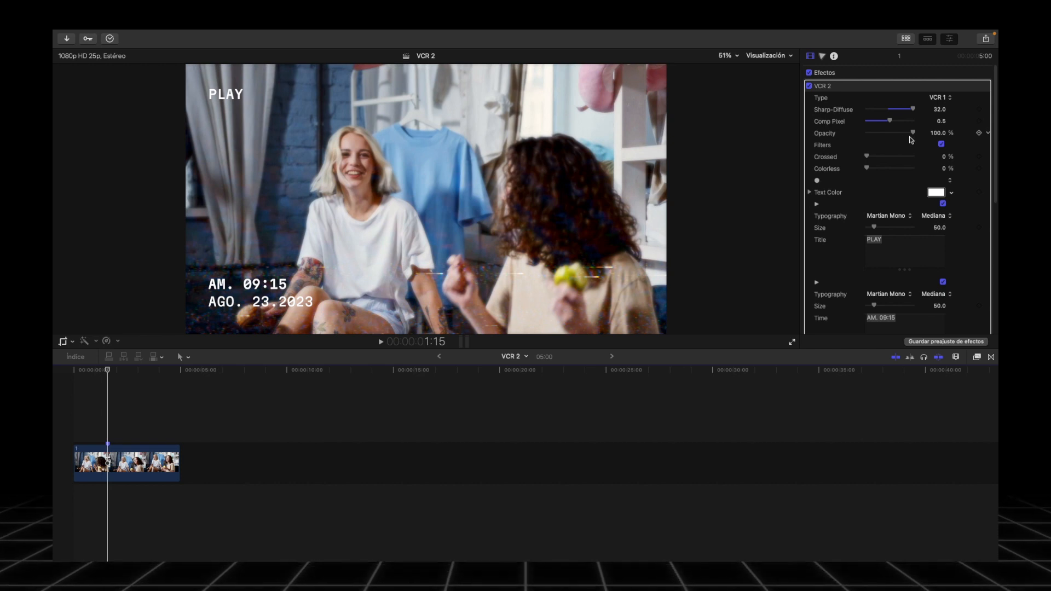
# Try the VCR 2 effect's Opacity at 0% and restore it to 100%
pyautogui.moveTo(914, 135); pyautogui.dragTo(848, 136)
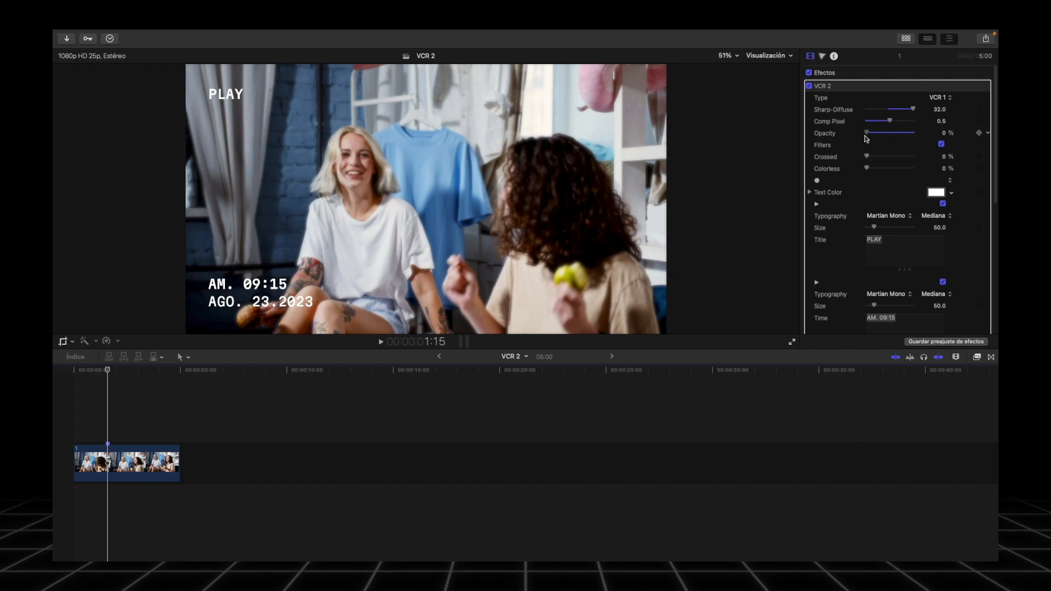
pyautogui.moveTo(865, 136); pyautogui.dragTo(920, 137)
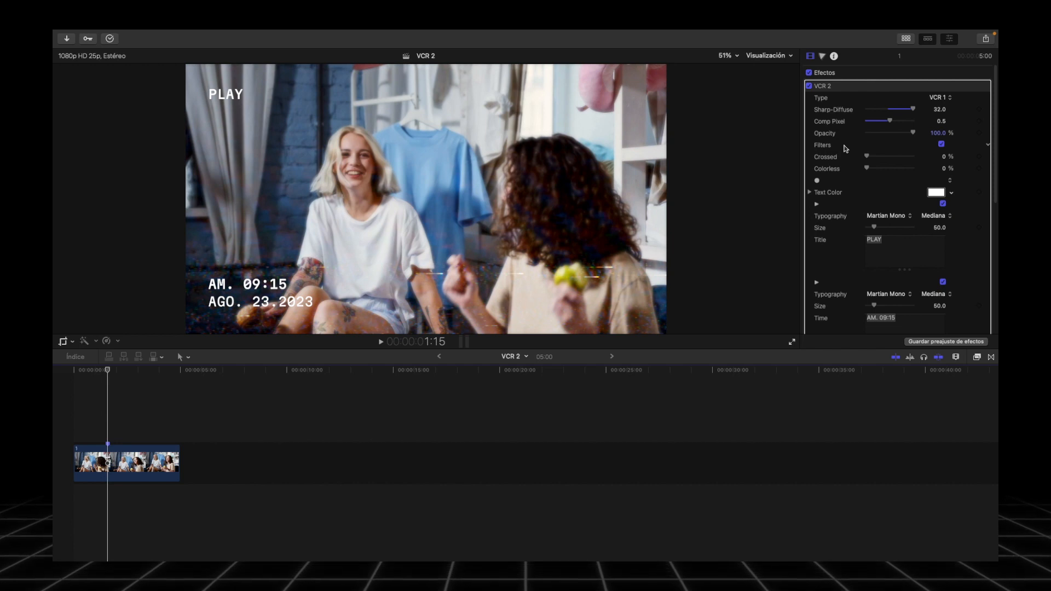
pyautogui.click(846, 168)
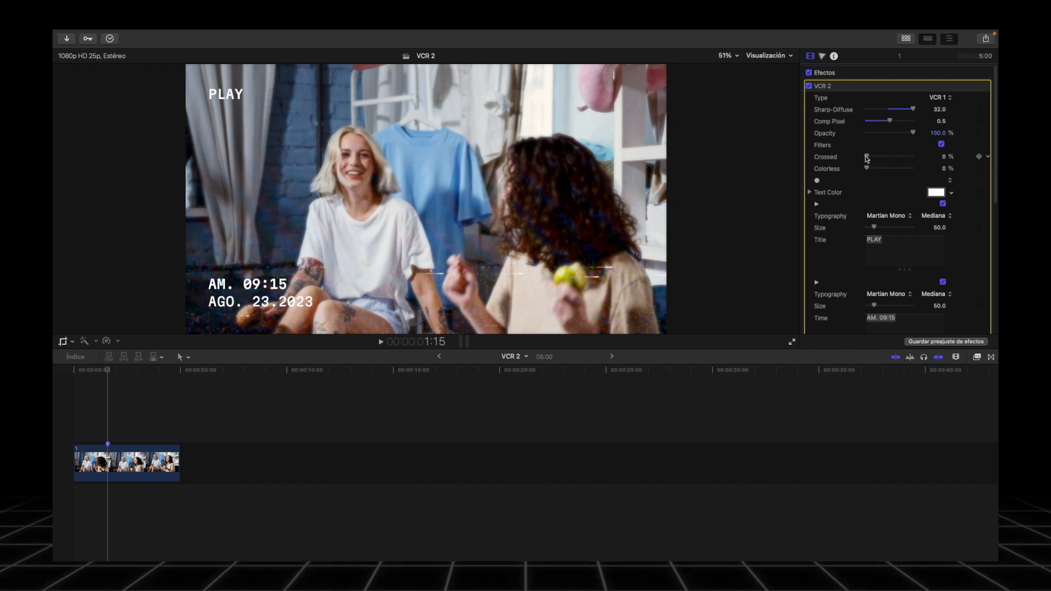
# Set the Crossed filter to 20.95% and Colorless to 51.12%, and compare the image with Filters off and on
pyautogui.moveTo(866, 156); pyautogui.dragTo(870, 158)
pyautogui.moveTo(872, 159); pyautogui.dragTo(871, 170)
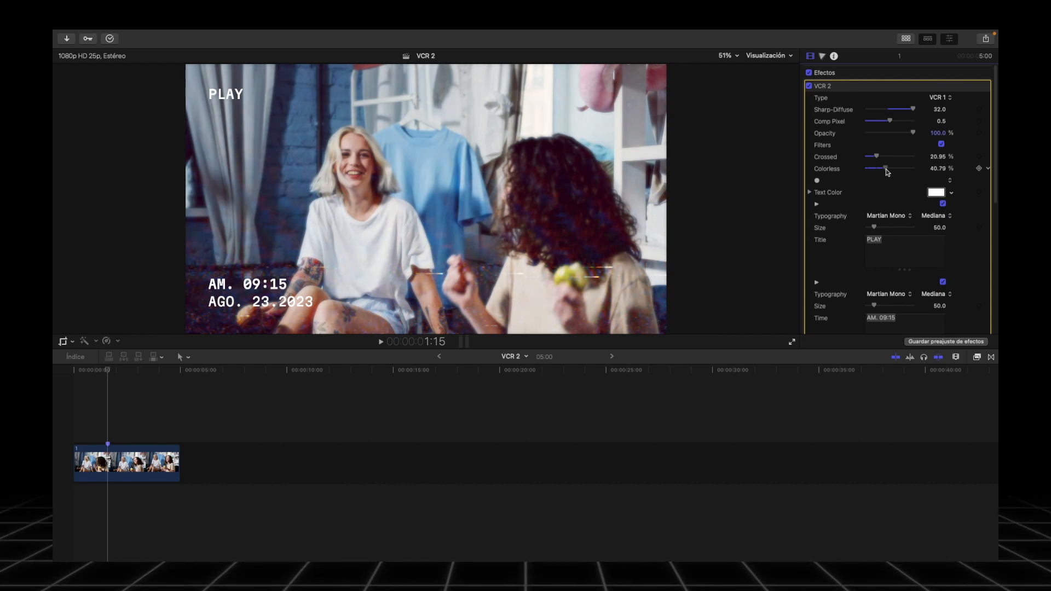
pyautogui.moveTo(886, 169); pyautogui.dragTo(893, 171)
pyautogui.click(941, 144)
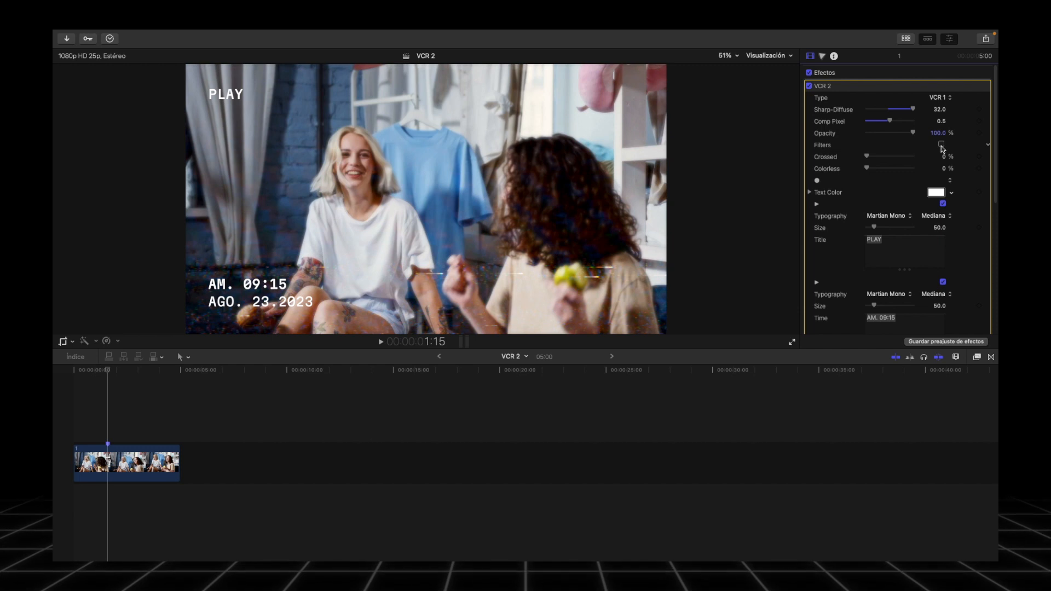
pyautogui.click(941, 144)
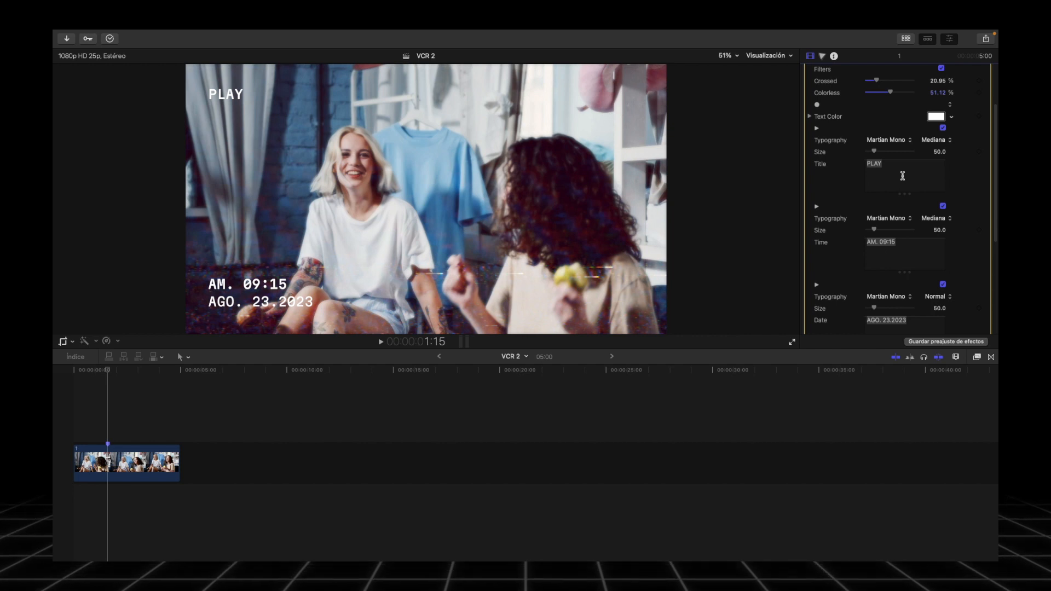
# Hide the PLAY title overlay and show it again
pyautogui.click(916, 166)
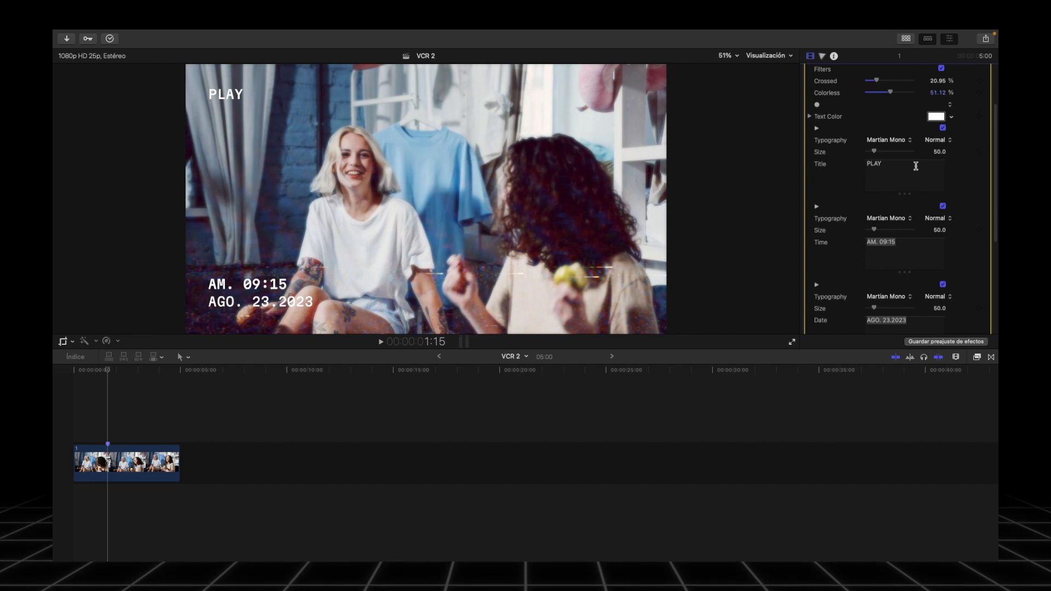
pyautogui.click(942, 128)
pyautogui.click(942, 129)
# Change the Time overlay text to "AM. 09:40" and toggle that overlay off and on to check it
pyautogui.click(905, 247)
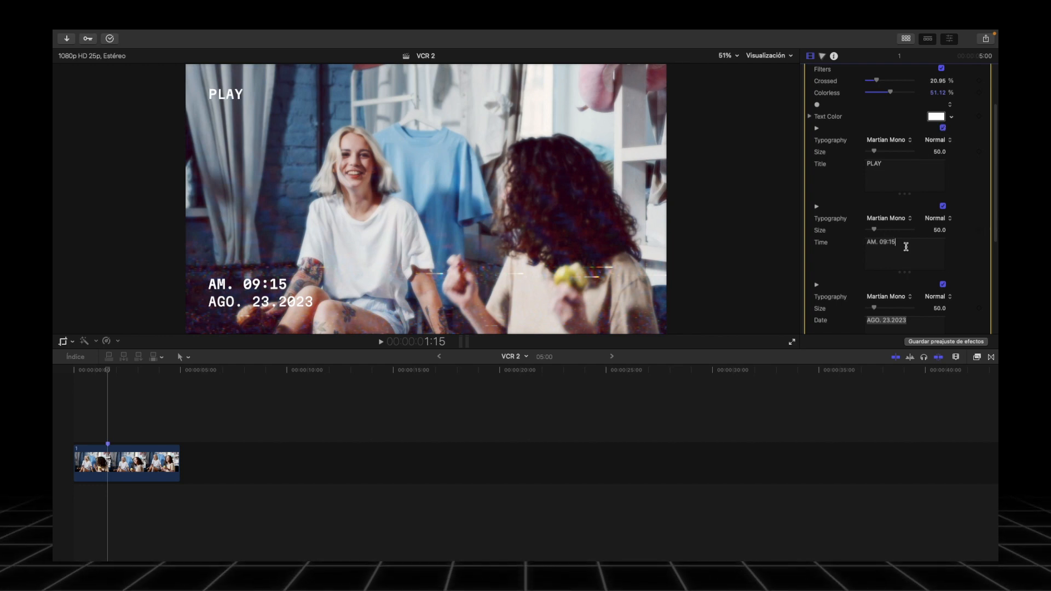
pyautogui.press('BackSpace')
pyautogui.press('BackSpace')
pyautogui.write('40')
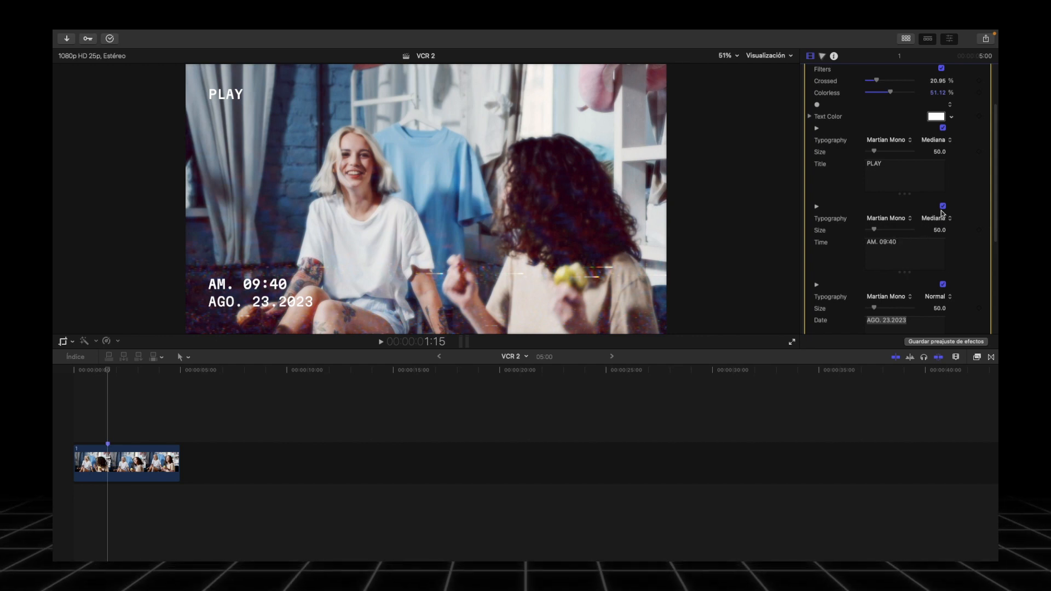
pyautogui.click(942, 206)
pyautogui.click(943, 206)
# Change the Date overlay text to "AGO. 27.2023" and toggle that overlay off and on to check it
pyautogui.scroll(-2, 938, 263)
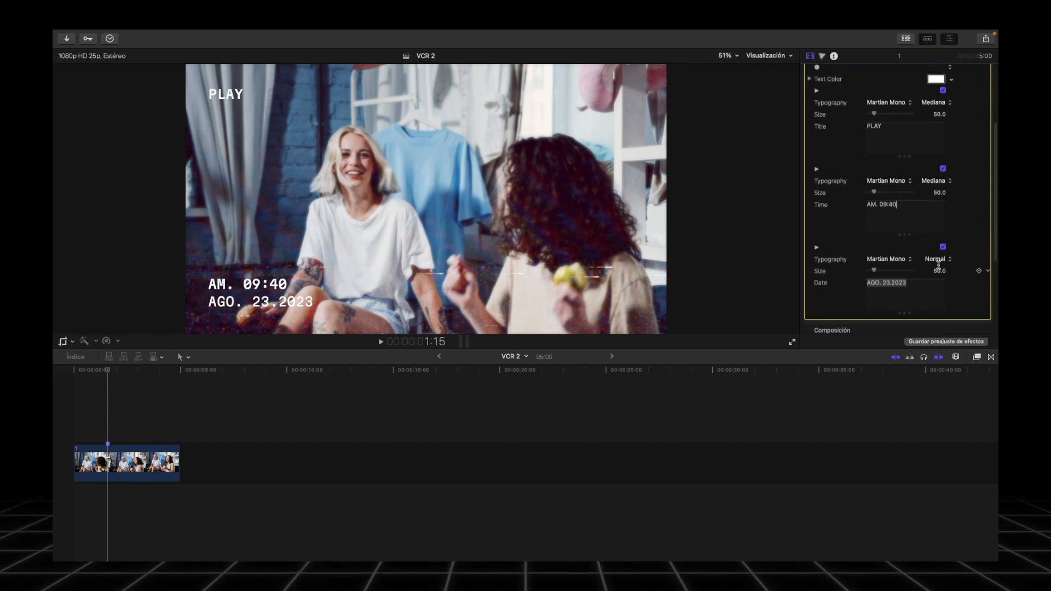
pyautogui.click(892, 284)
pyautogui.press('BackSpace')
pyautogui.click(943, 247)
pyautogui.click(942, 247)
# Set the effect's Text Color to yellow using a saved colour swatch, and close the colour picker
pyautogui.scroll(2, 941, 219)
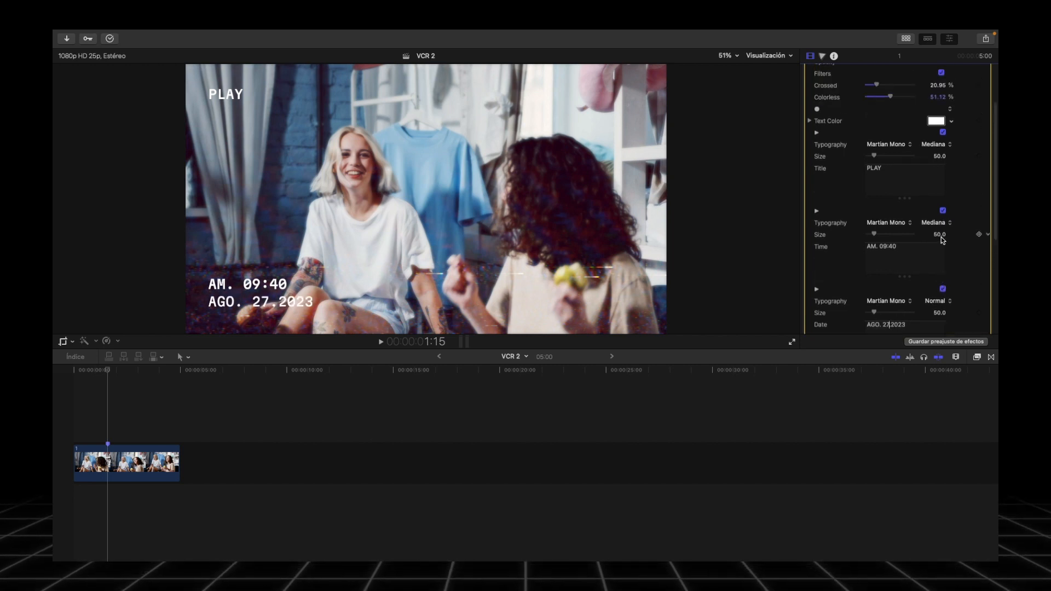
pyautogui.click(936, 121)
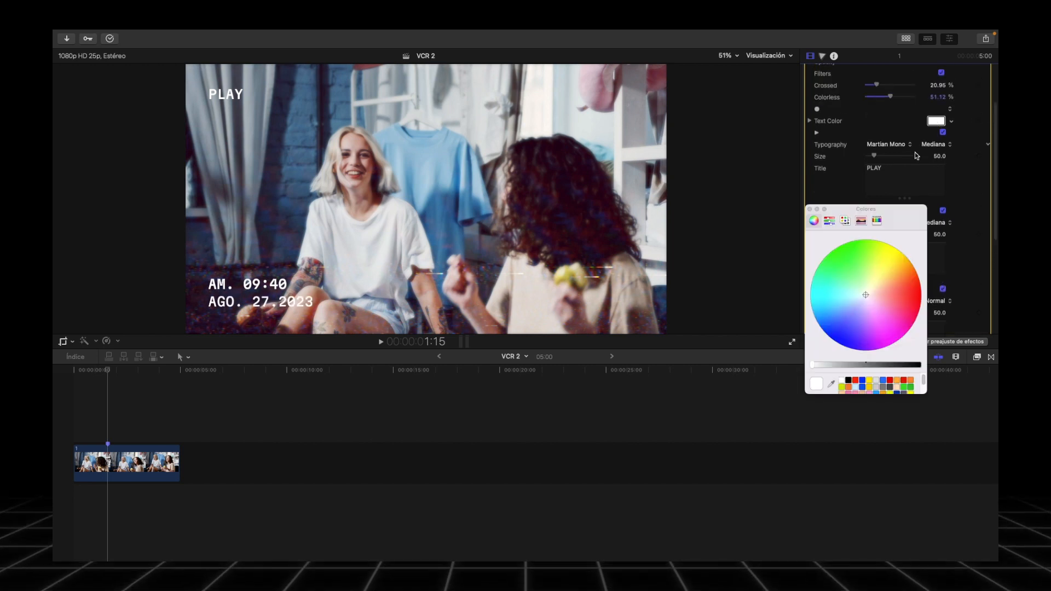
pyautogui.click(868, 388)
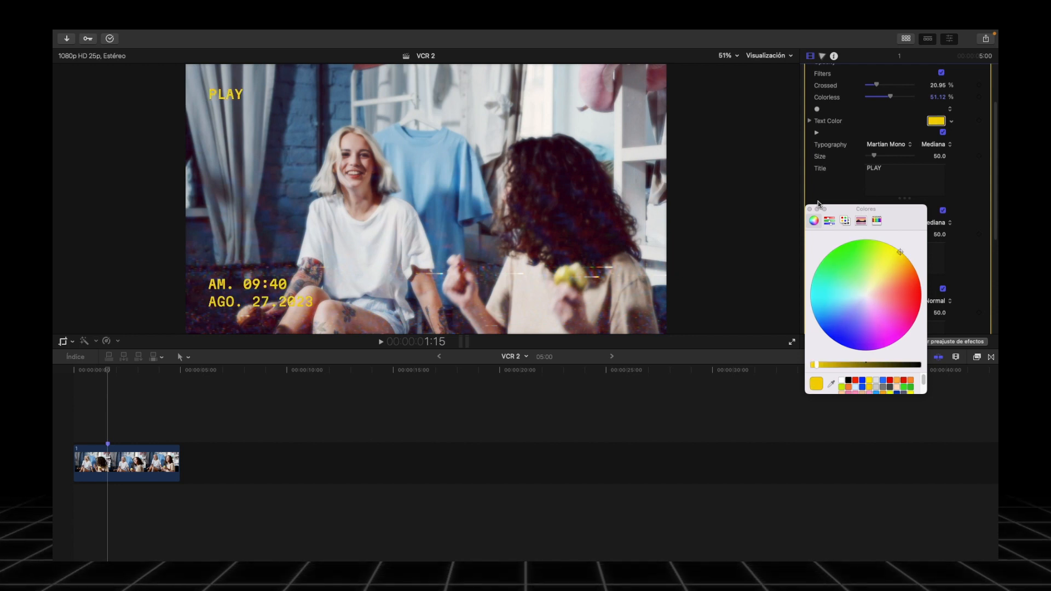
pyautogui.click(810, 209)
# Set the PLAY title's Size to 210
pyautogui.click(938, 156)
pyautogui.write('210')
pyautogui.press('Return')
# Compare the clip with the customized VCR 2 effect off and on, and play back the result
pyautogui.scroll(3, 908, 142)
pyautogui.click(809, 86)
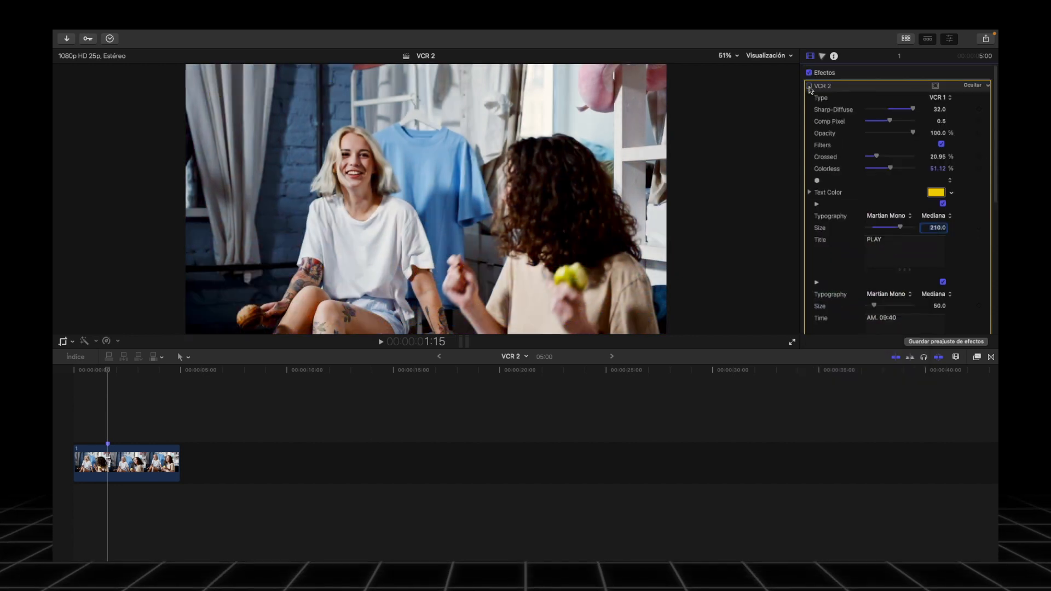
pyautogui.click(809, 86)
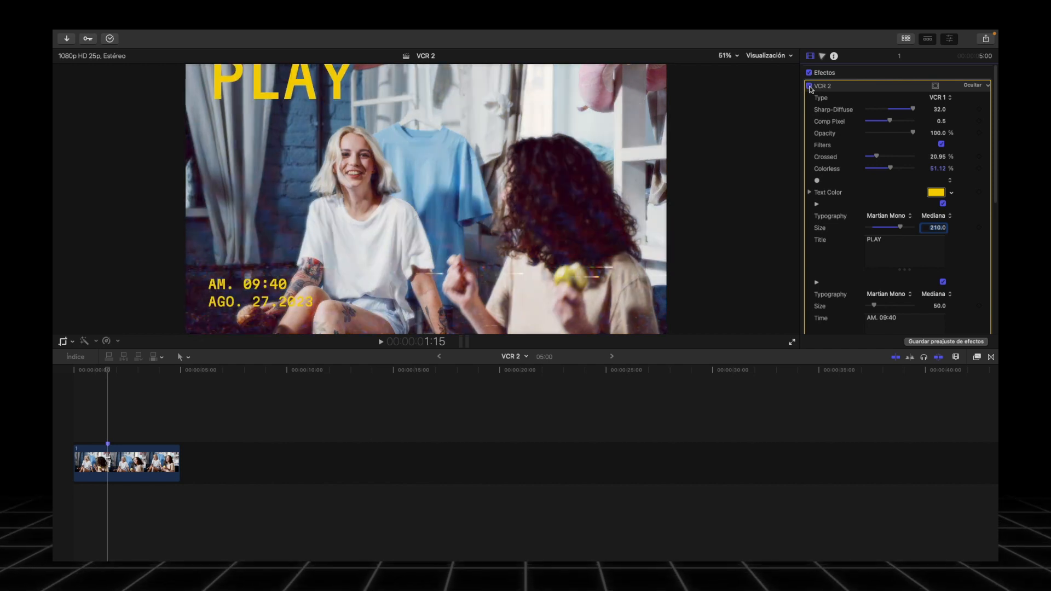
pyautogui.press('space')
pyautogui.press('Home')
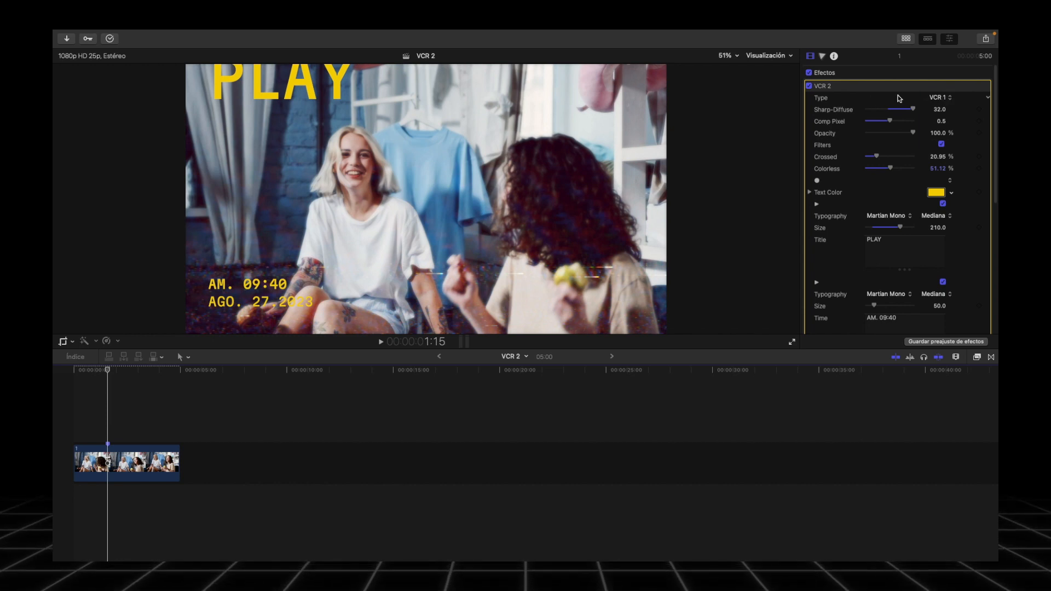
# Select the clip and add a second VCR 2 effect to it, closing the effects browser when done
pyautogui.press('c')
pyautogui.click(976, 357)
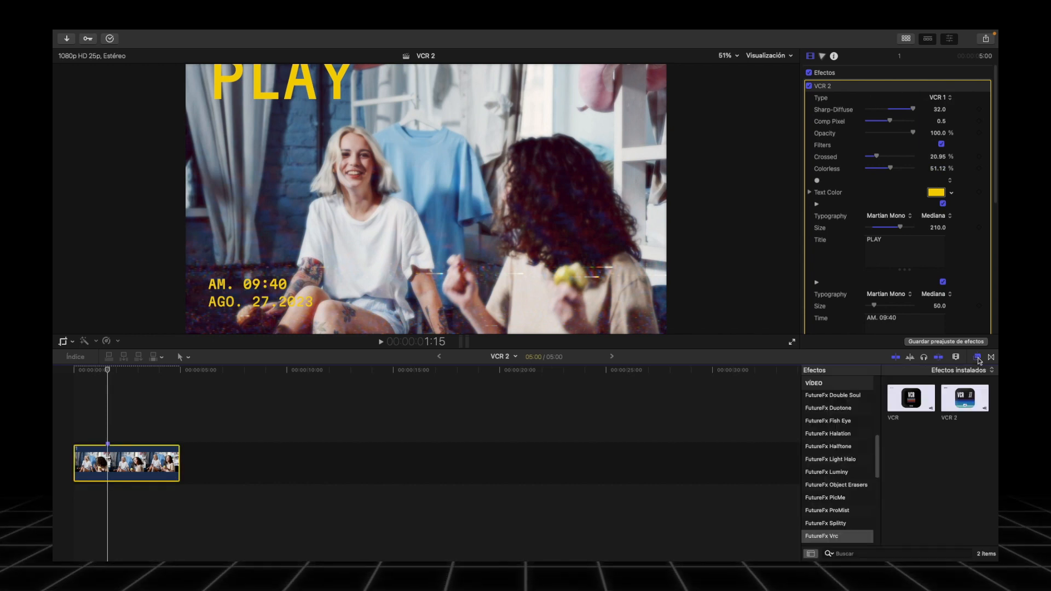
pyautogui.click(970, 398)
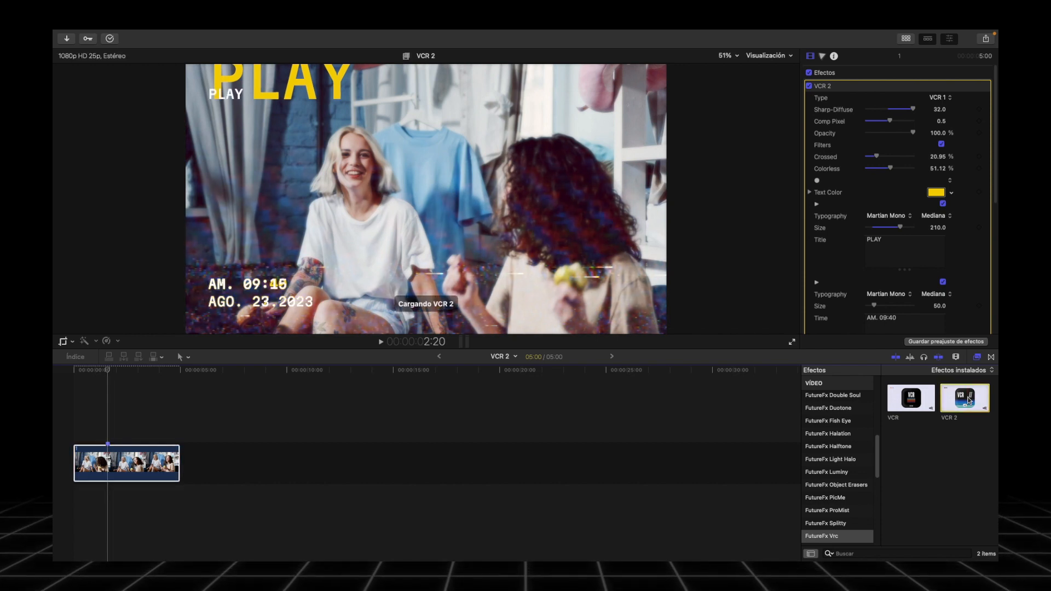
pyautogui.doubleClick(970, 398)
pyautogui.click(977, 357)
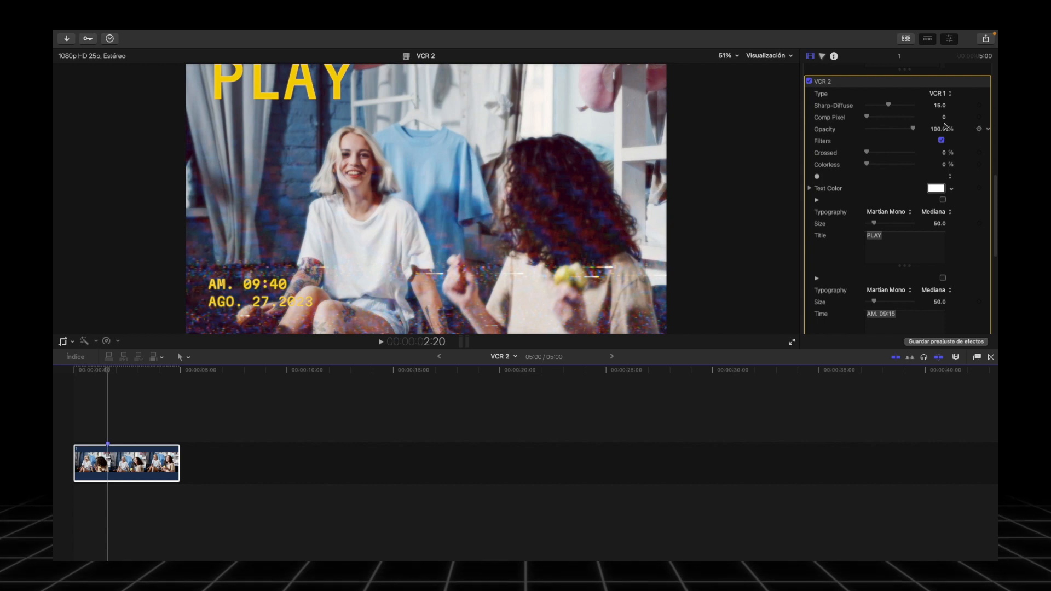
# Set the second VCR 2 effect's Type to VCR 3
pyautogui.click(939, 94)
pyautogui.click(939, 117)
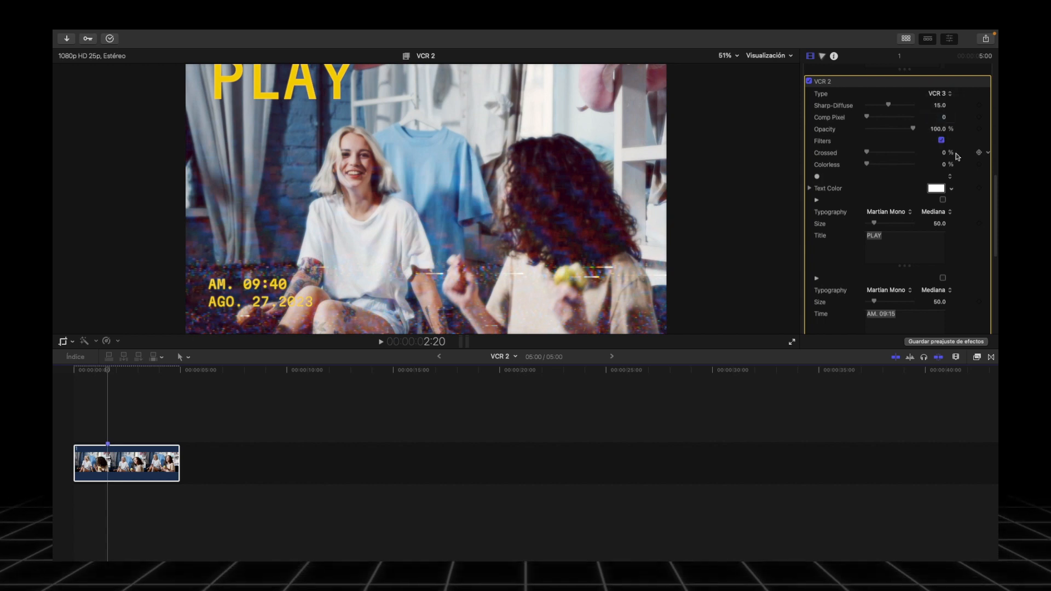
# Compare the clip with both VCR 2 effects switched off and on, leaving both enabled
pyautogui.scroll(-5, 988, 164)
pyautogui.scroll(3, 995, 115)
pyautogui.moveTo(995, 116); pyautogui.dragTo(997, 193)
pyautogui.scroll(-3, 993, 194)
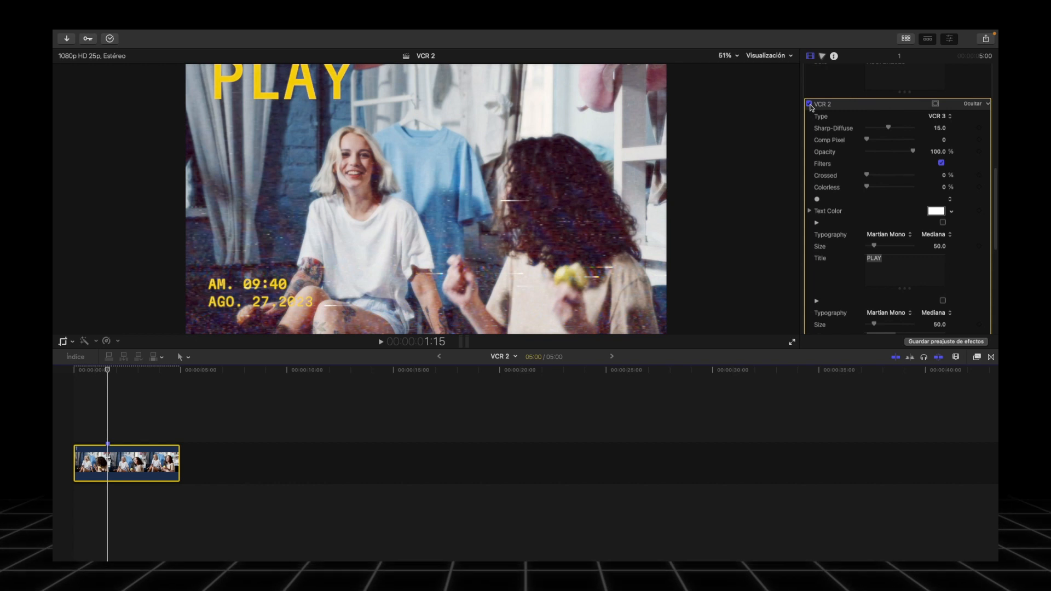
pyautogui.click(810, 104)
pyautogui.click(809, 87)
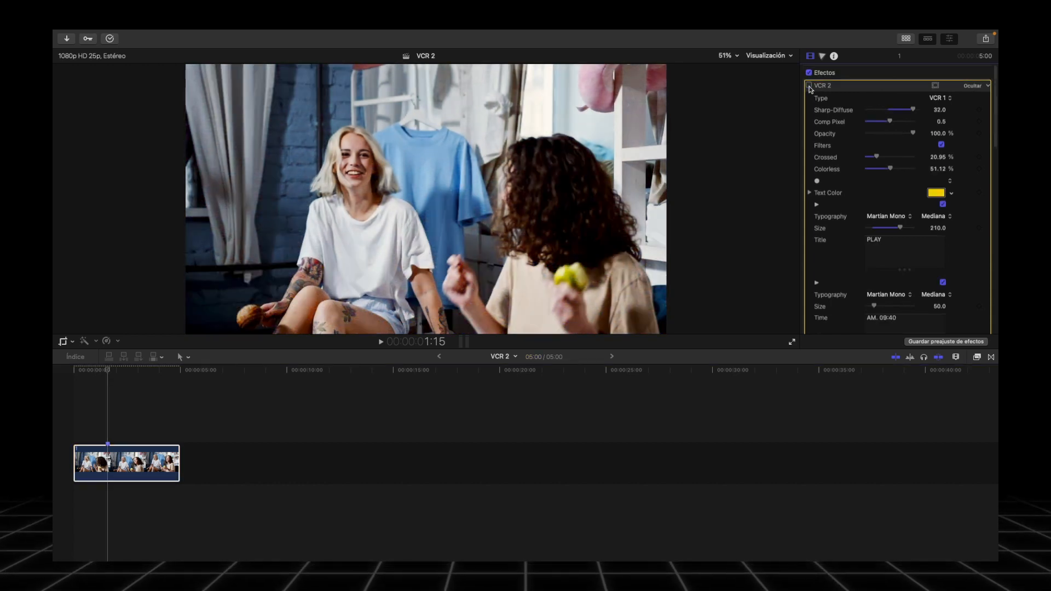
pyautogui.click(809, 86)
pyautogui.scroll(-10, 810, 93)
pyautogui.click(810, 99)
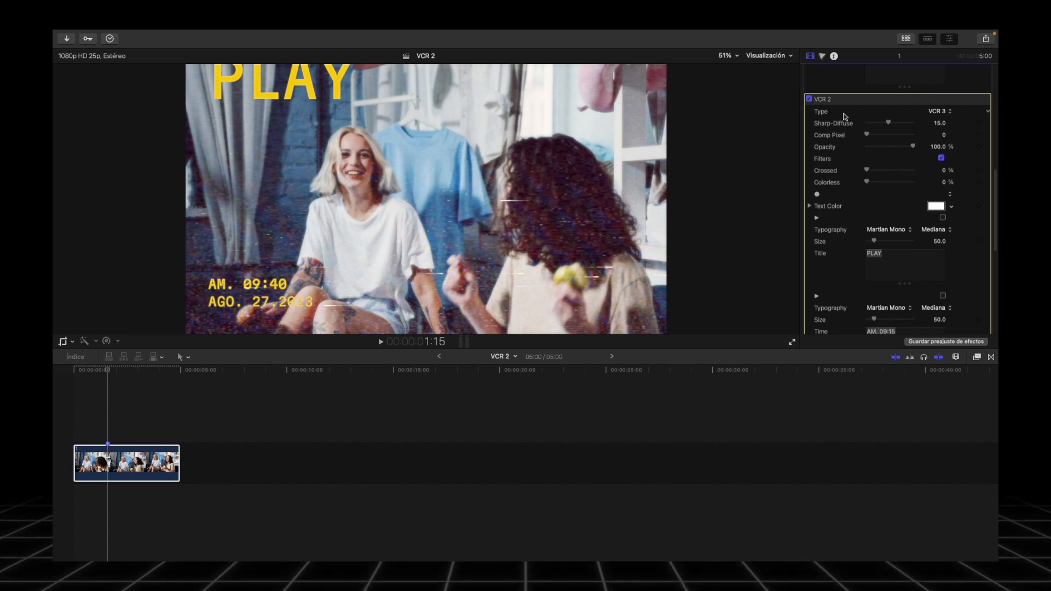
# Change the second VCR 2 effect's Type to VCR 5
pyautogui.click(938, 112)
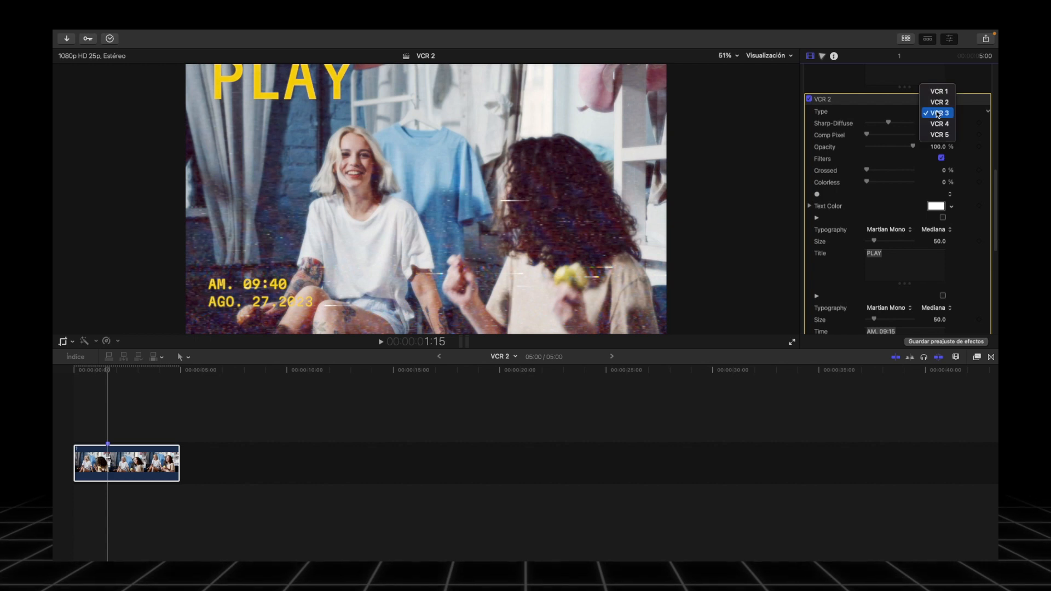
pyautogui.click(939, 135)
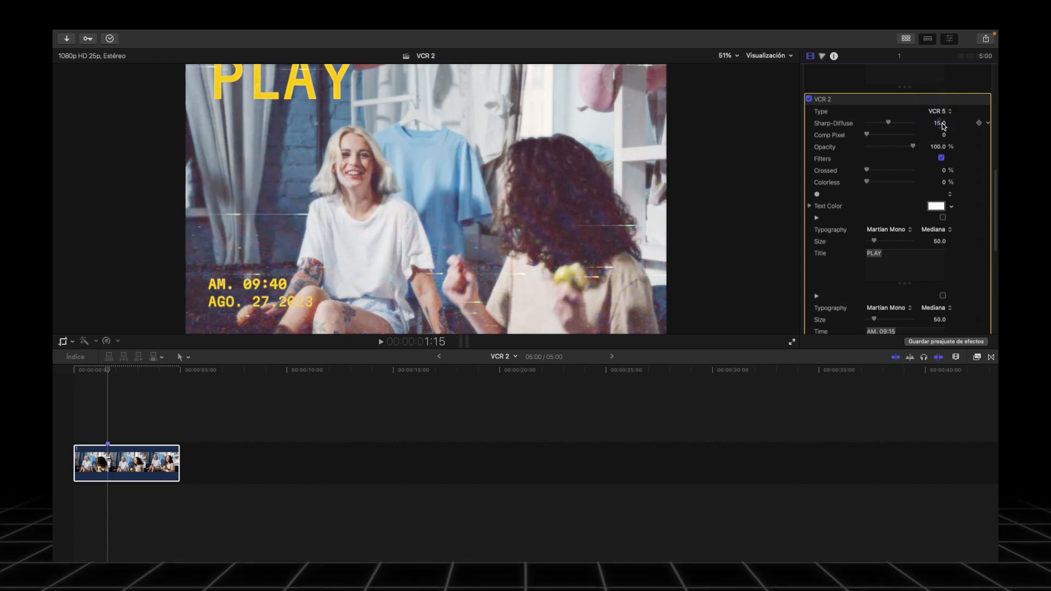